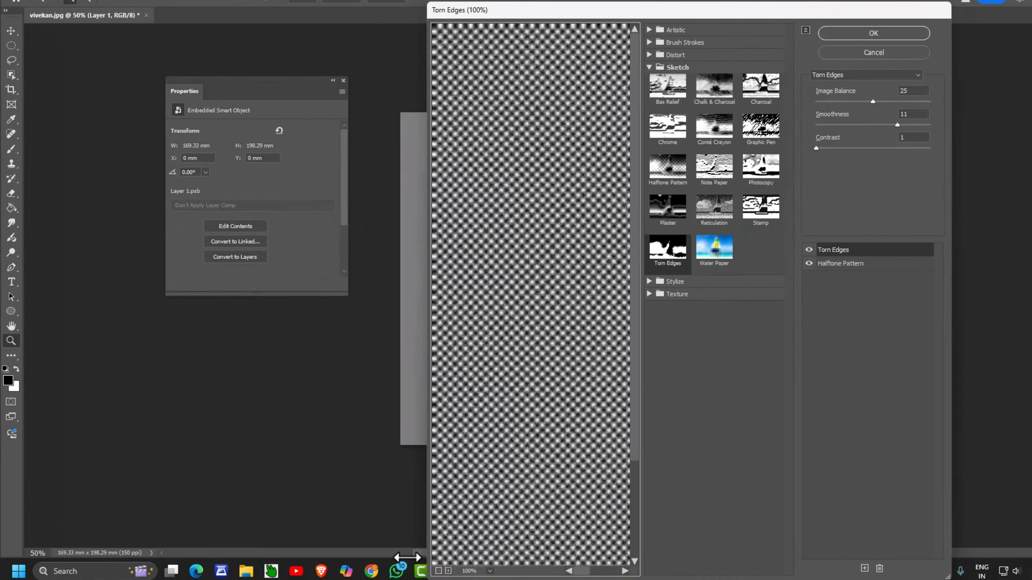
- Remove the Torn Edges effect from the filter stack and configure Halftone Pattern with size 4, contrast 0 and pattern type Dot
drag(426, 552, 77, 553)
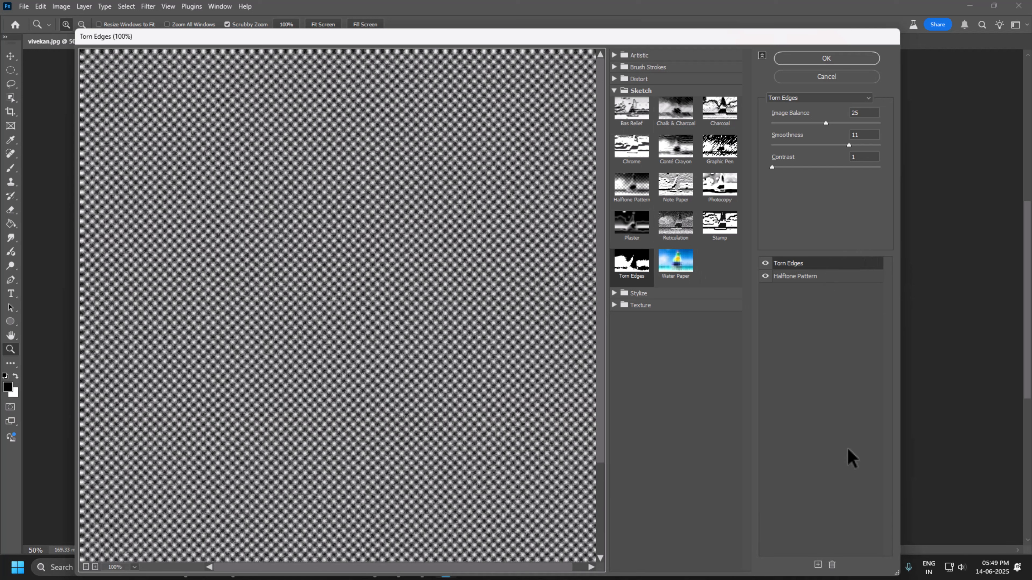
click(832, 565)
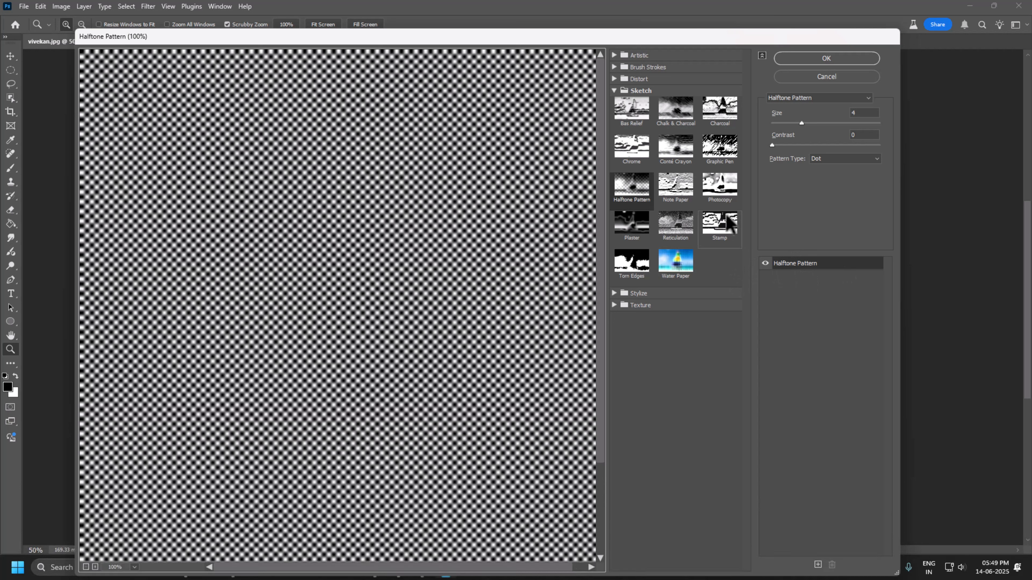
click(639, 190)
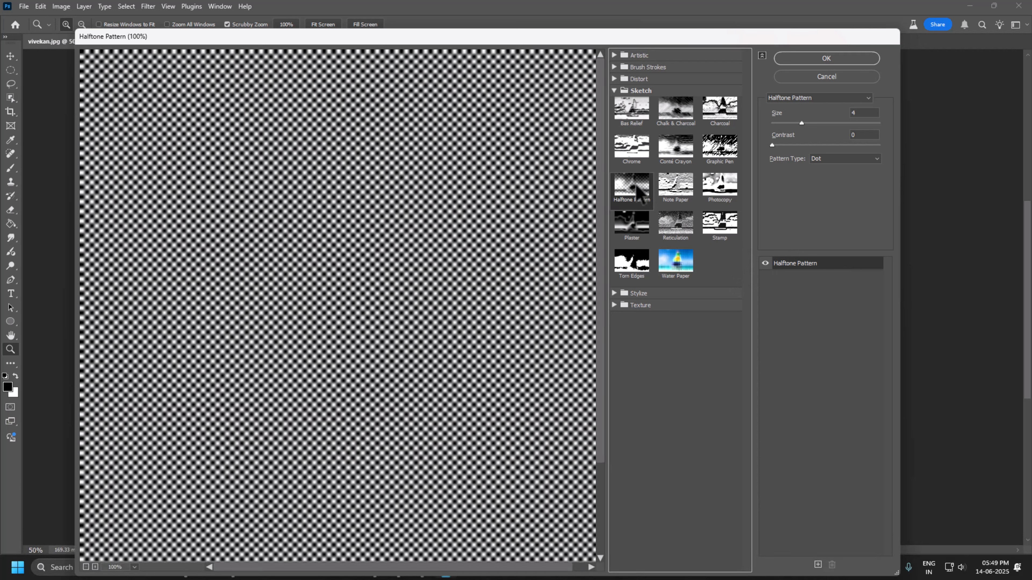
mouse_move(772, 145)
mouse_down()
mouse_move(824, 144)
mouse_move(752, 148)
mouse_up()
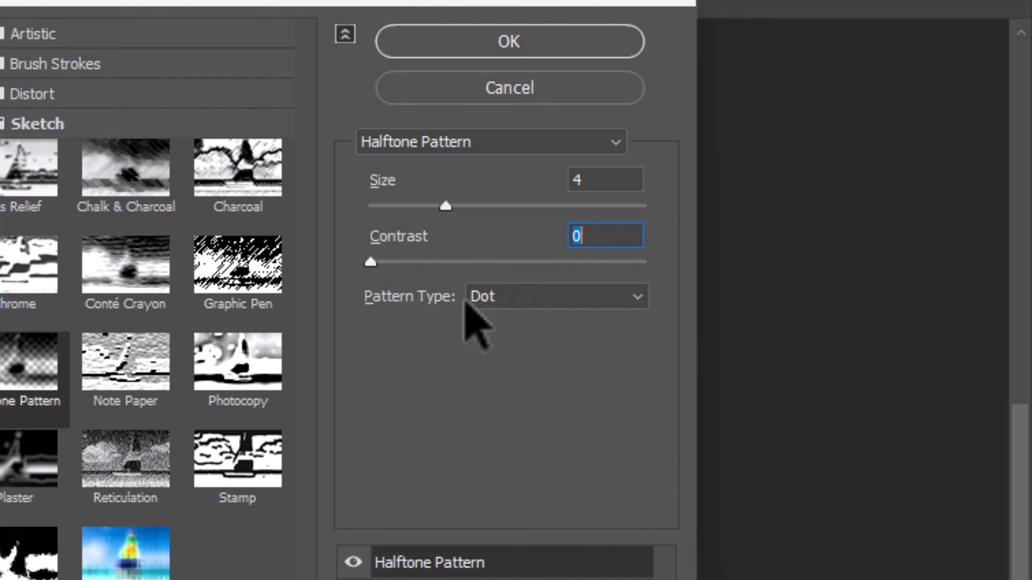
click(541, 298)
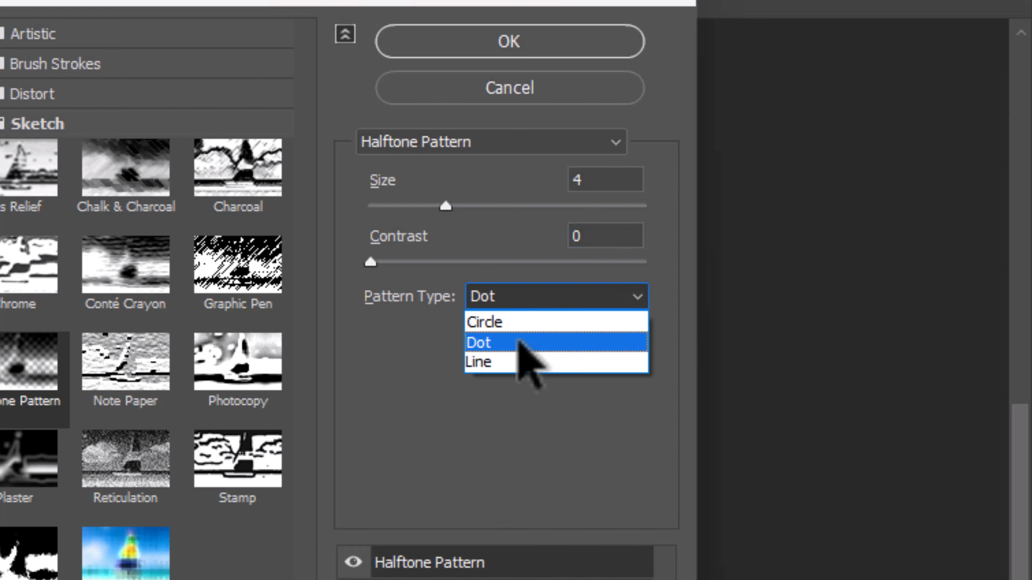
click(518, 342)
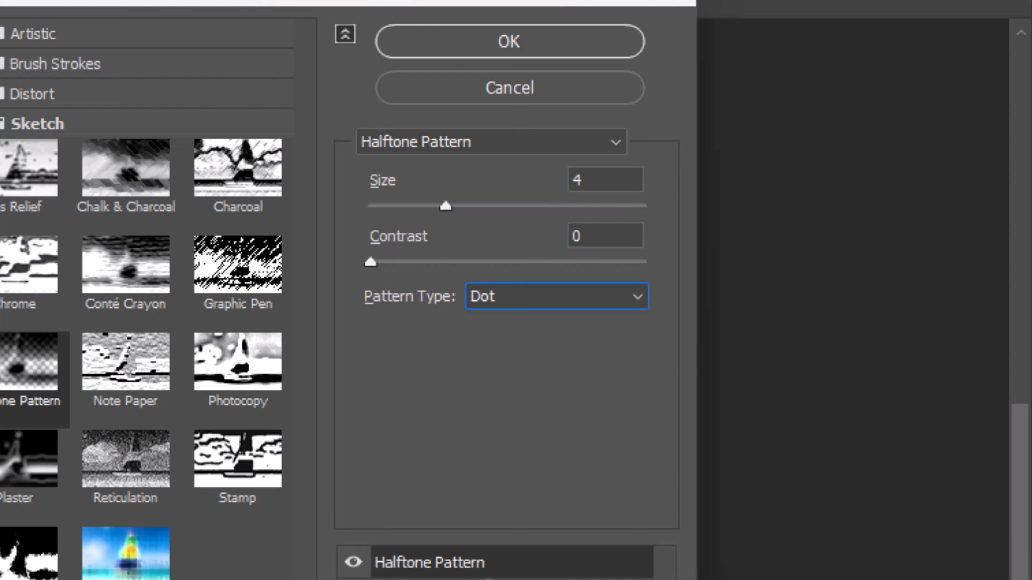
- Stack a Torn Edges effect on top of the Halftone Pattern, set its contrast to 1 and apply the filters
click(467, 560)
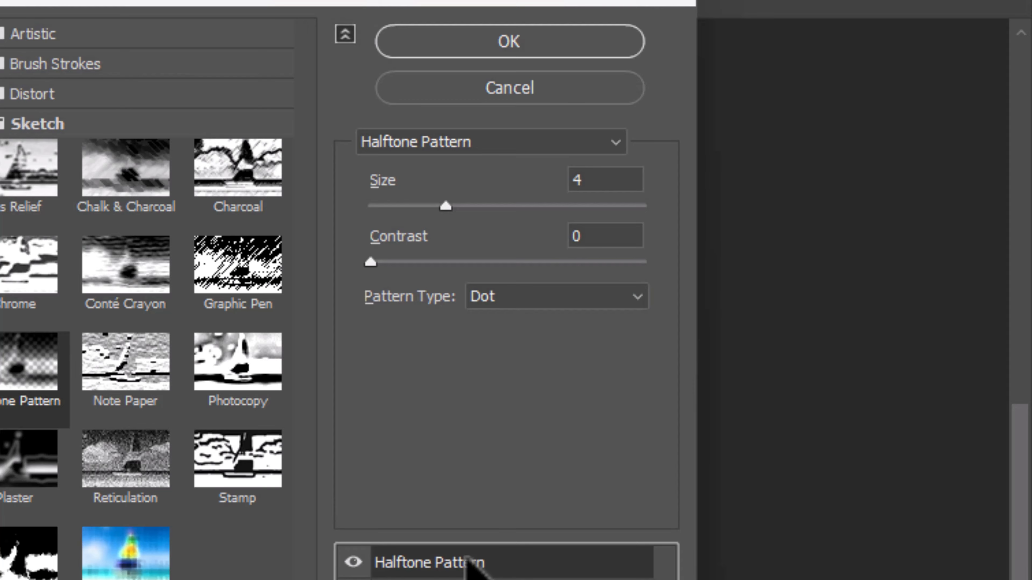
click(18, 571)
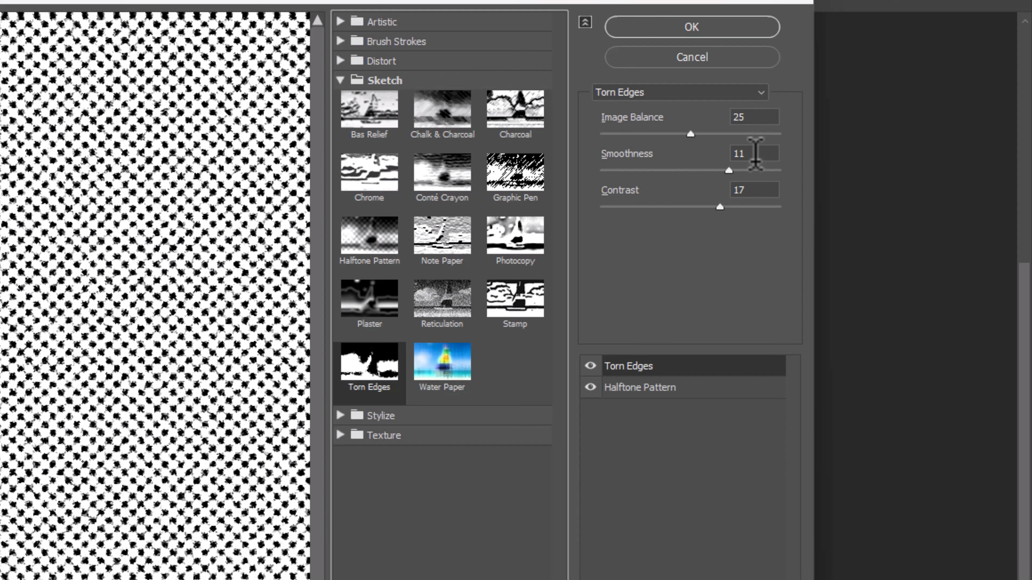
drag(720, 208, 555, 223)
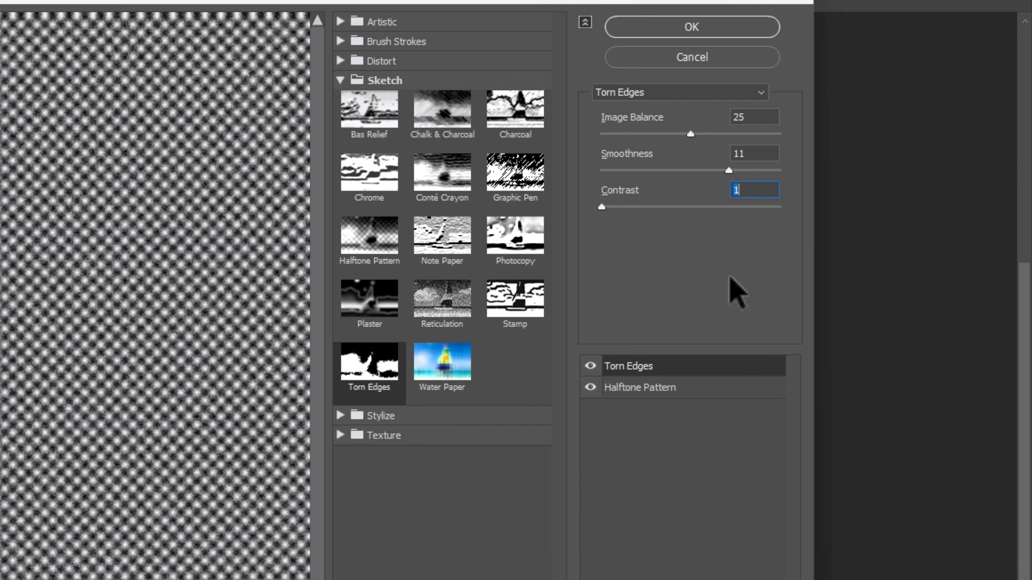
click(693, 27)
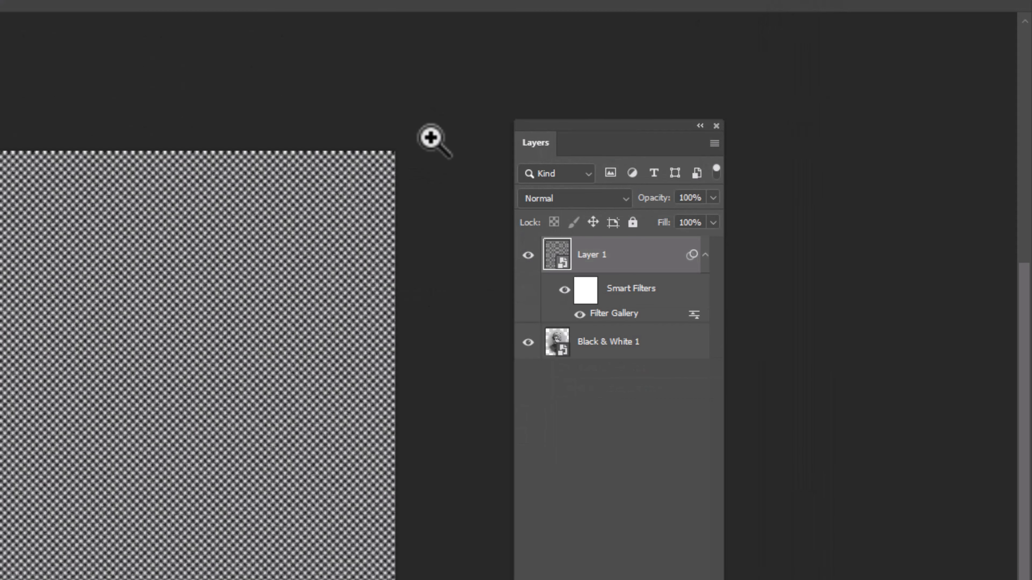
- Apply a Twirl distortion with a 100° angle to Layer 1 and set the layer's blend mode to Hard Mix
drag(136, 382, 159, 383)
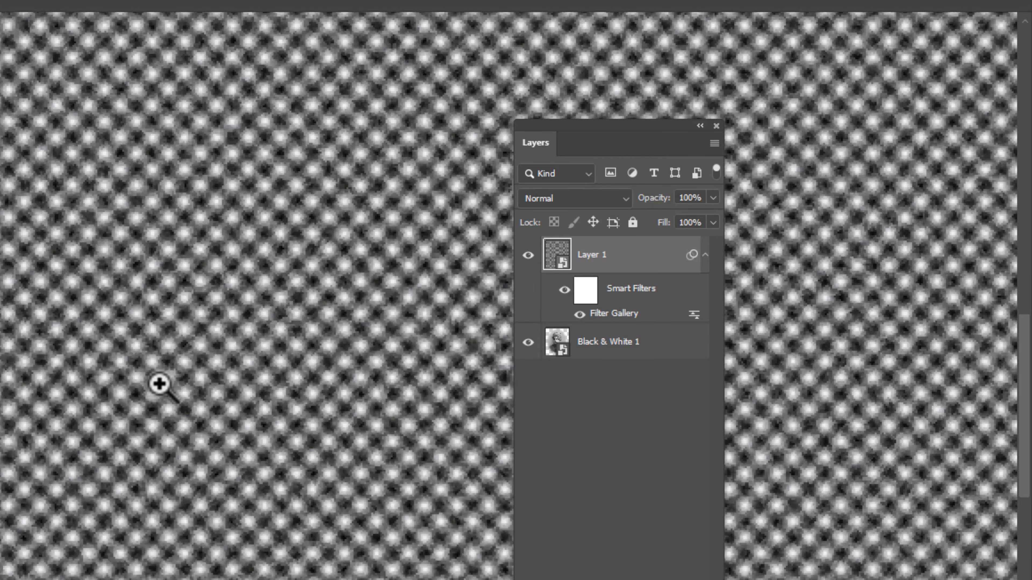
alt+click(159, 383)
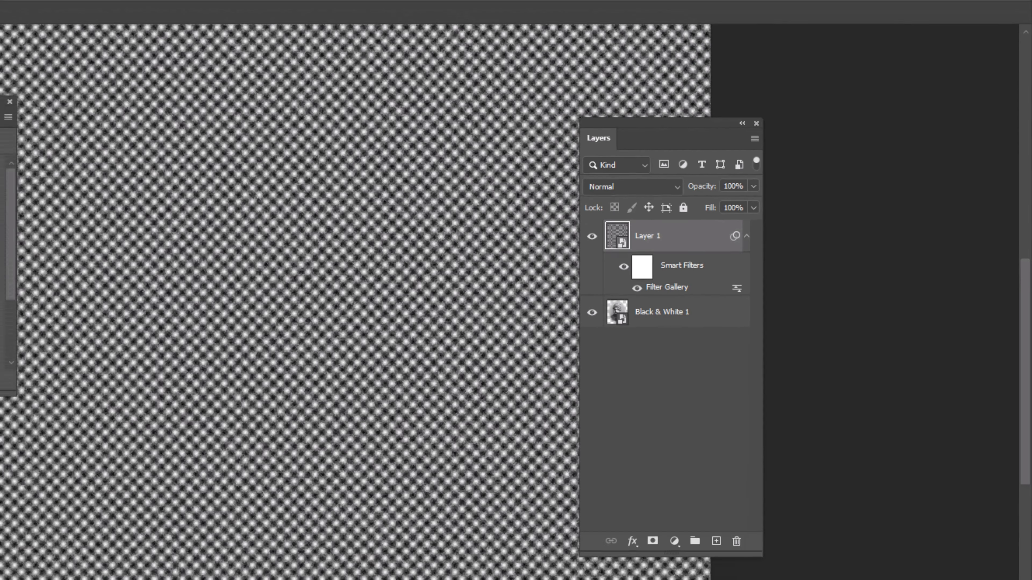
click(147, 6)
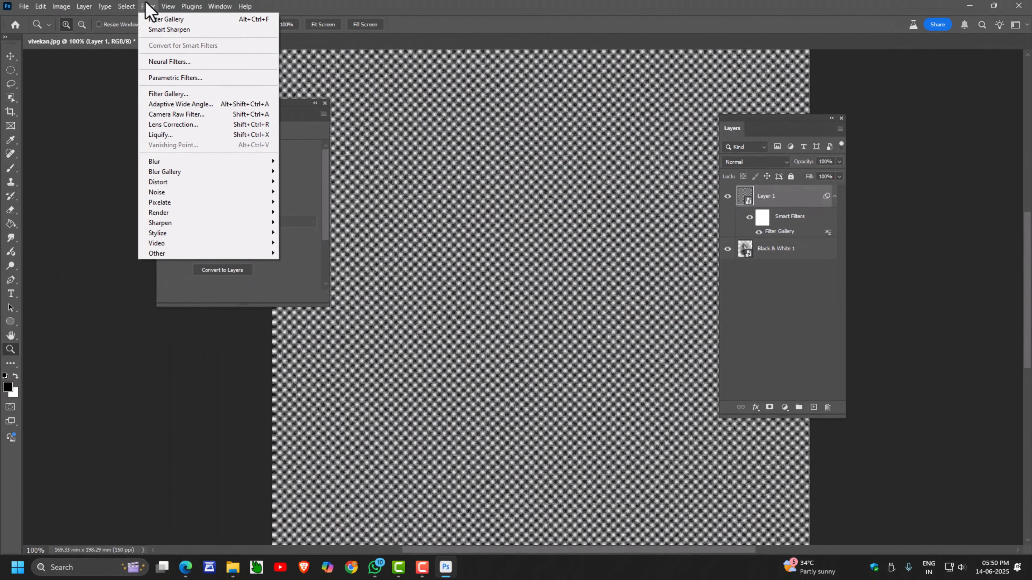
mouse_move(170, 185)
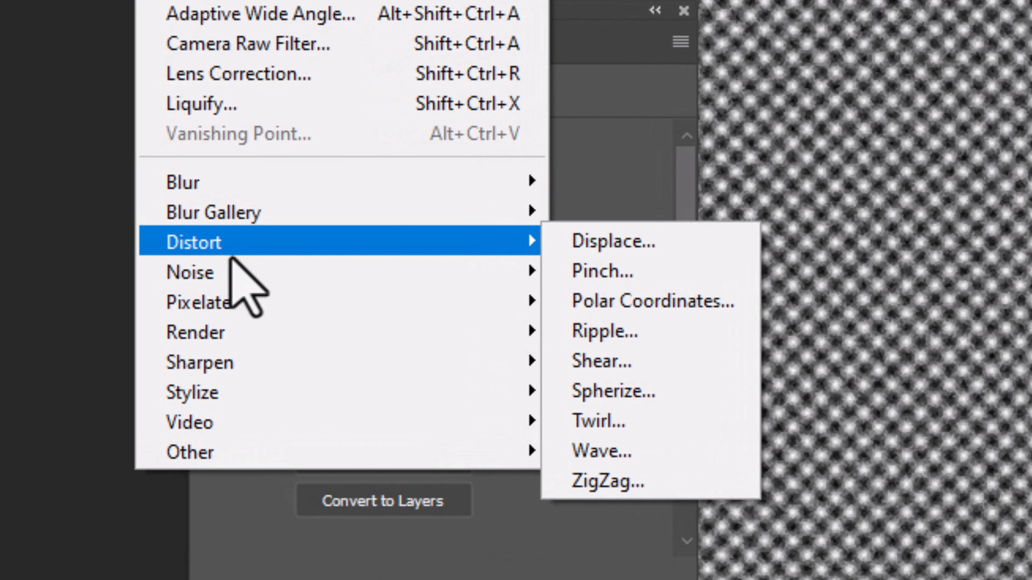
click(599, 422)
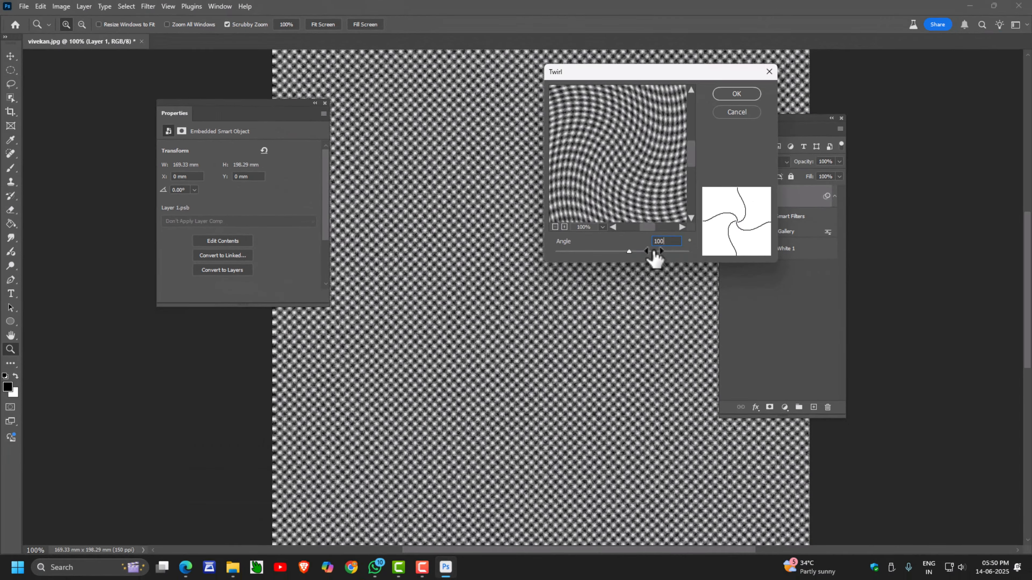
key(Return)
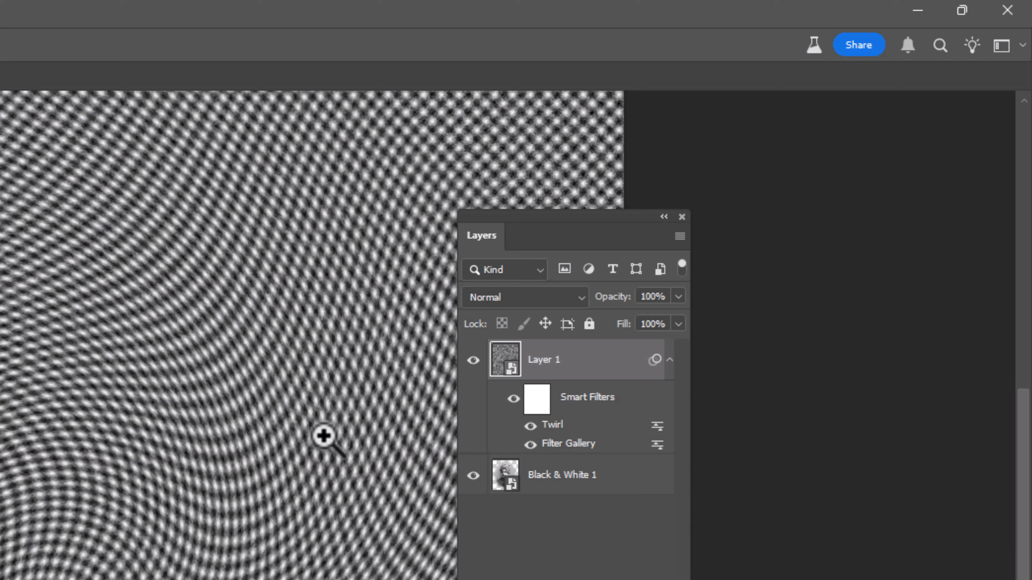
click(580, 300)
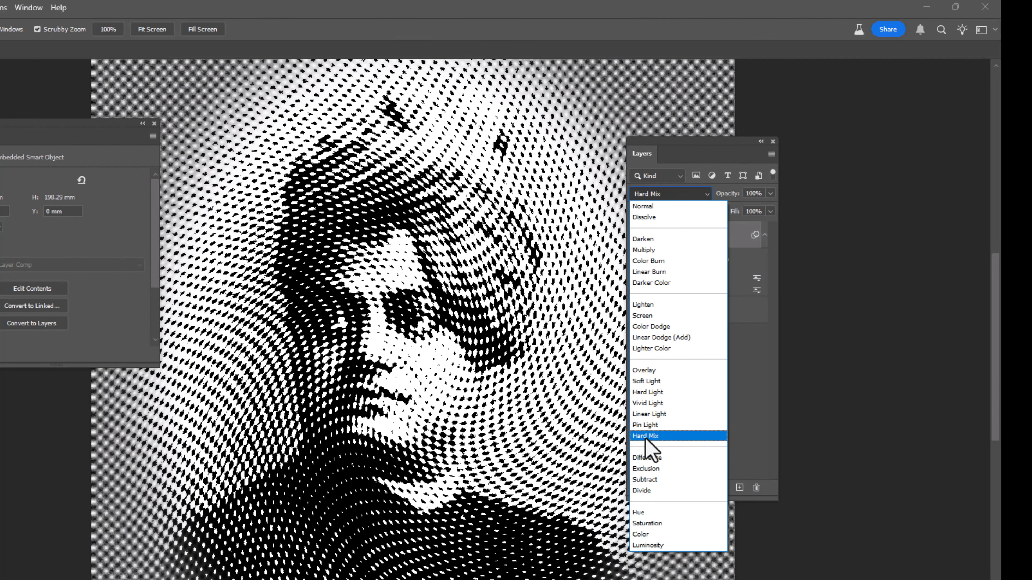
click(646, 437)
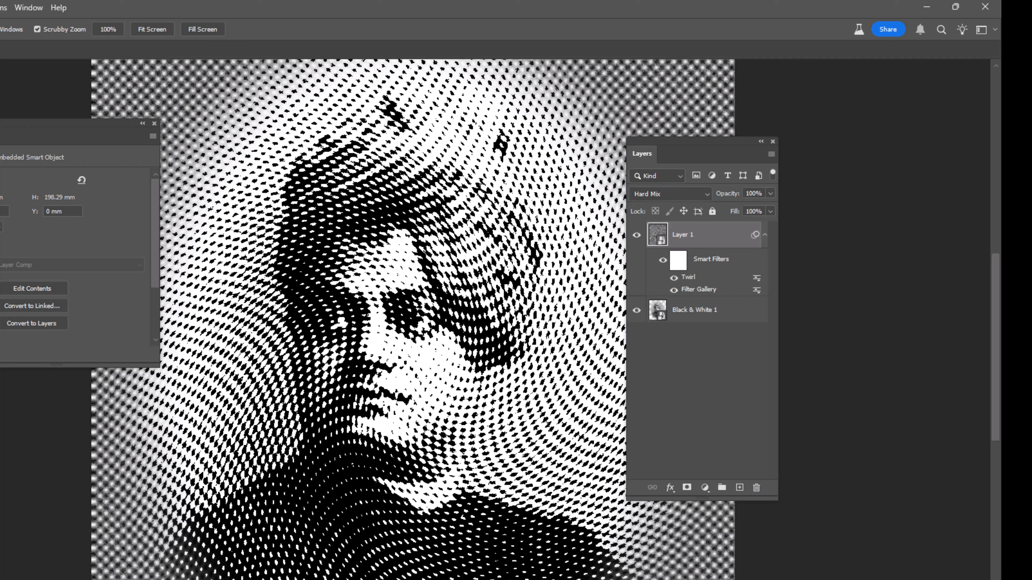
- Resize the image to 200 percent in width and height
key(ctrl+alt+i)
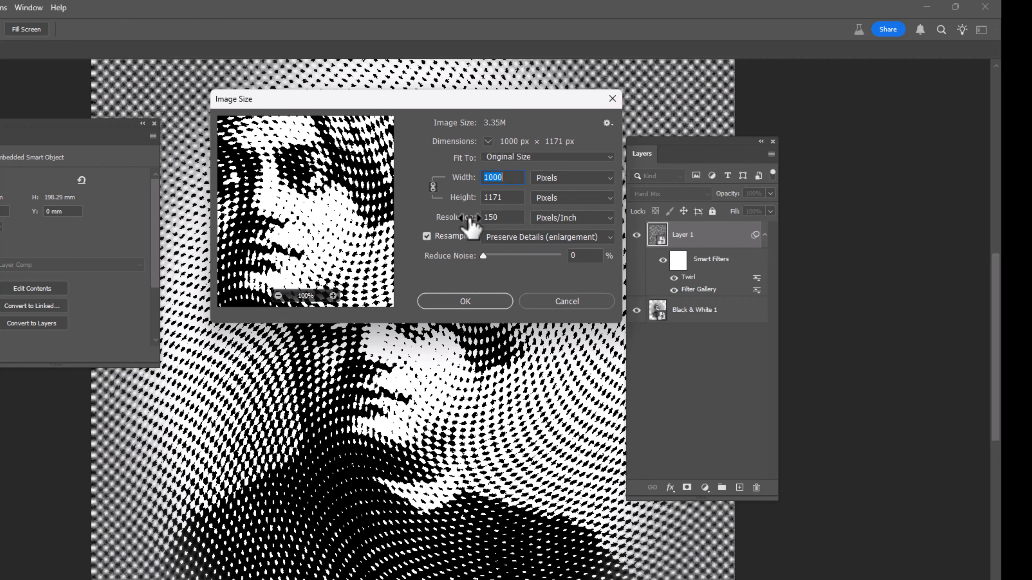
click(593, 179)
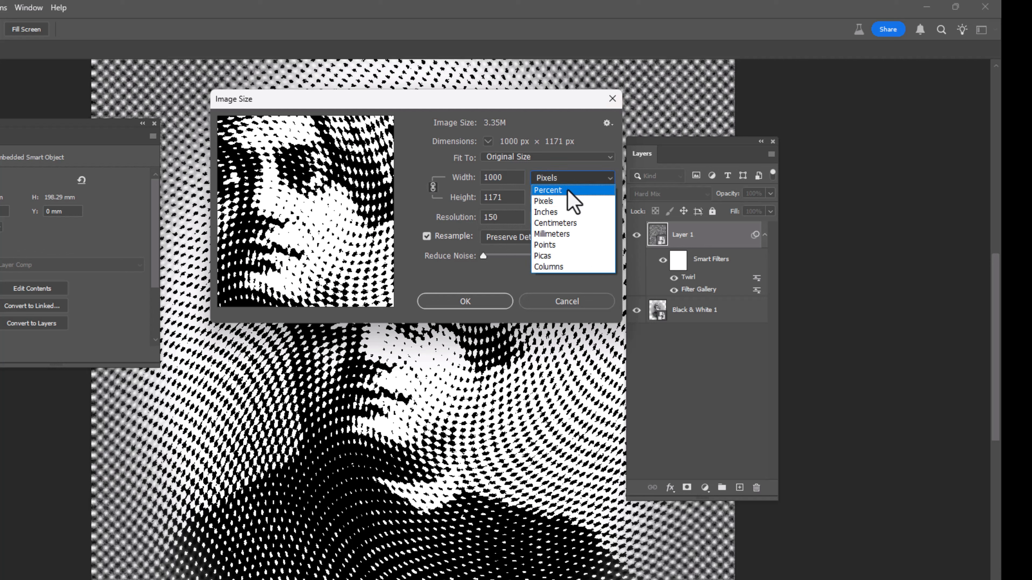
click(568, 190)
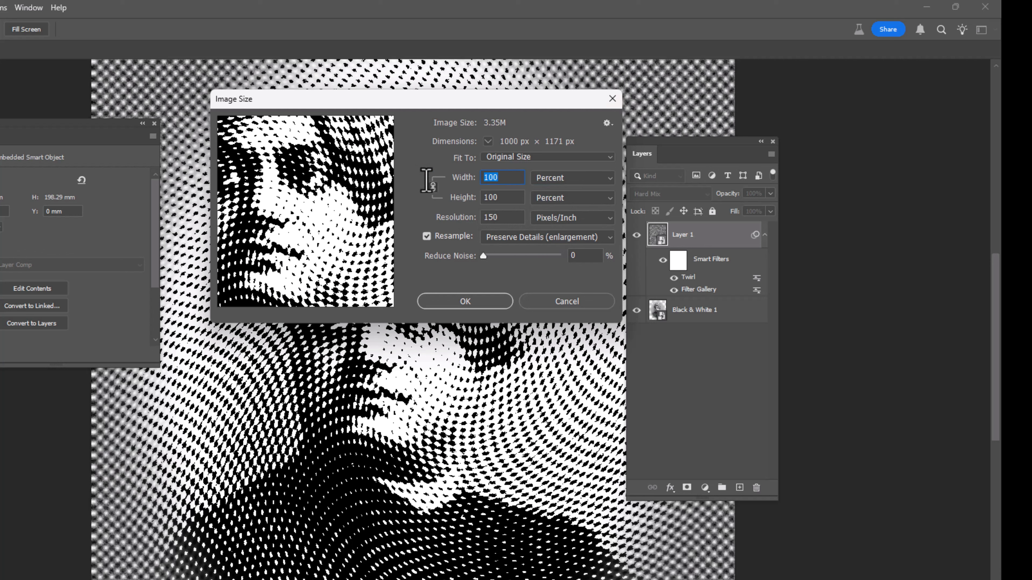
text(200)
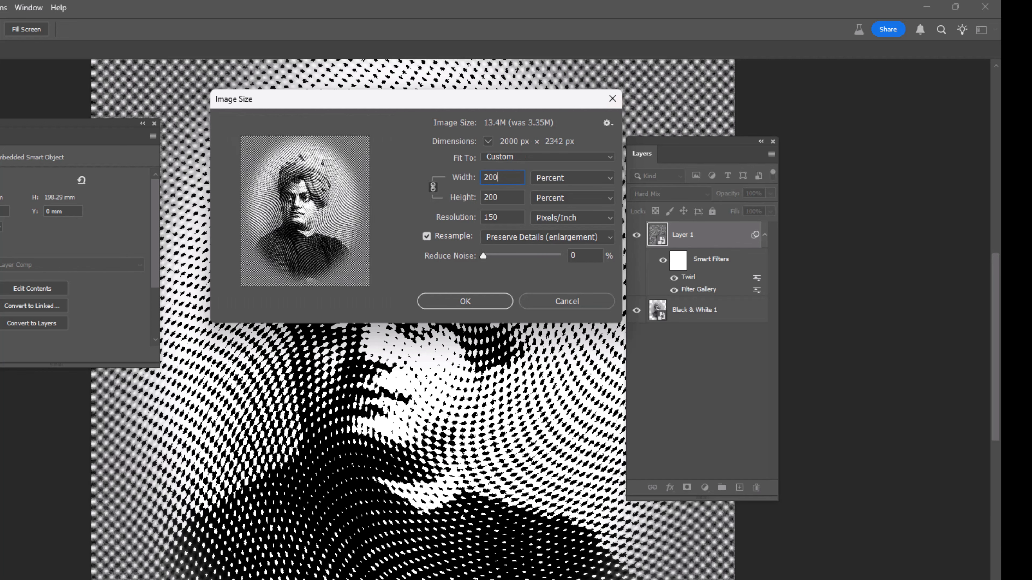
click(467, 301)
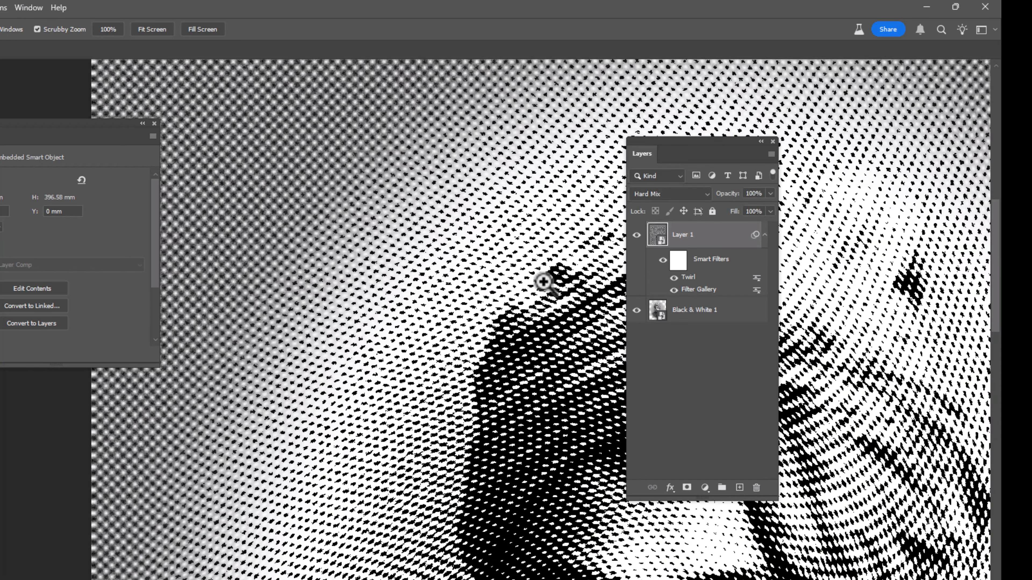
- Apply a Shadows/Highlights adjustment to the Black & White 1 layer with shadows amount 64%, tone 59% and radius 45 px
click(157, 30)
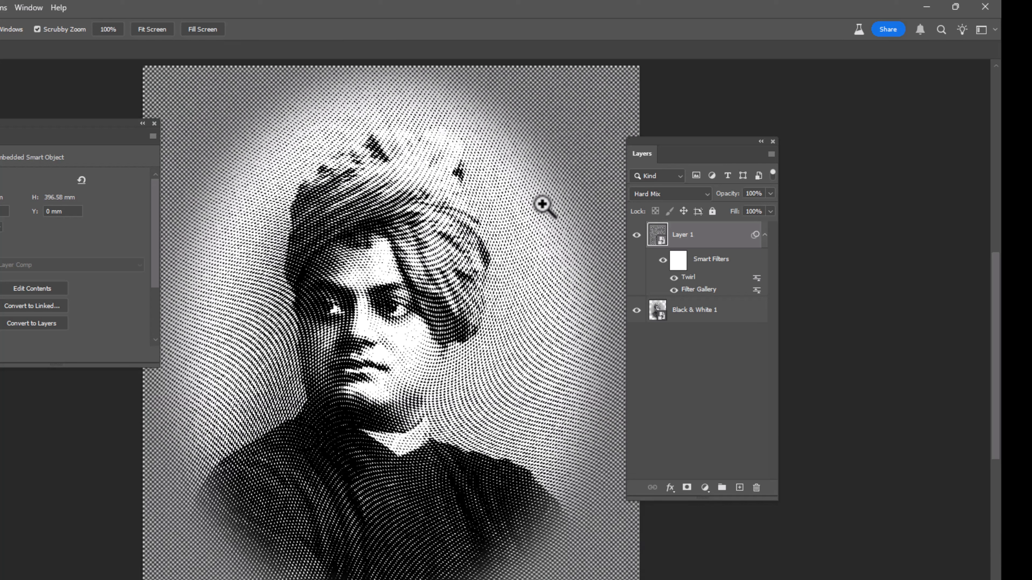
click(700, 310)
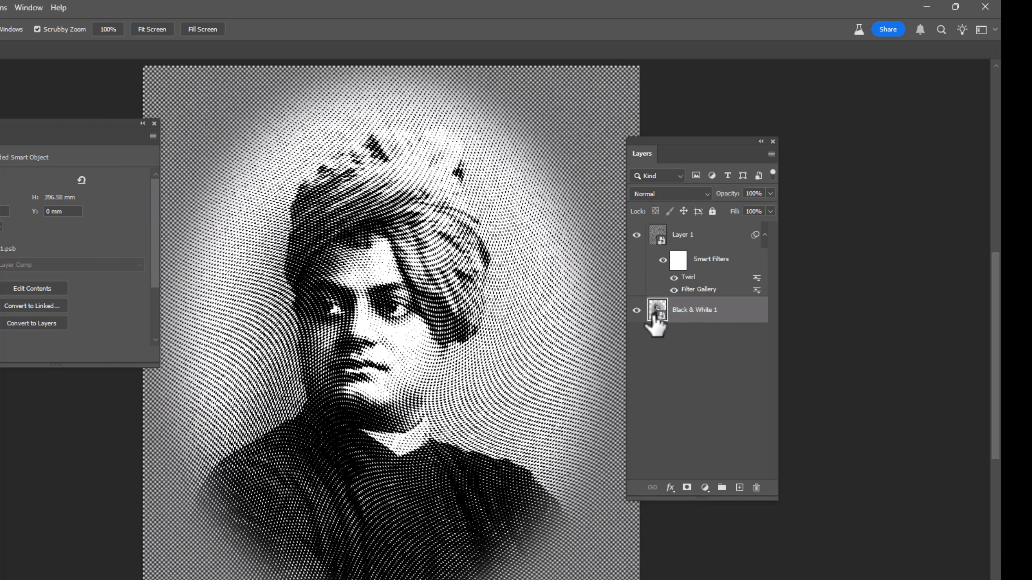
click(636, 310)
mouse_move(1, 45)
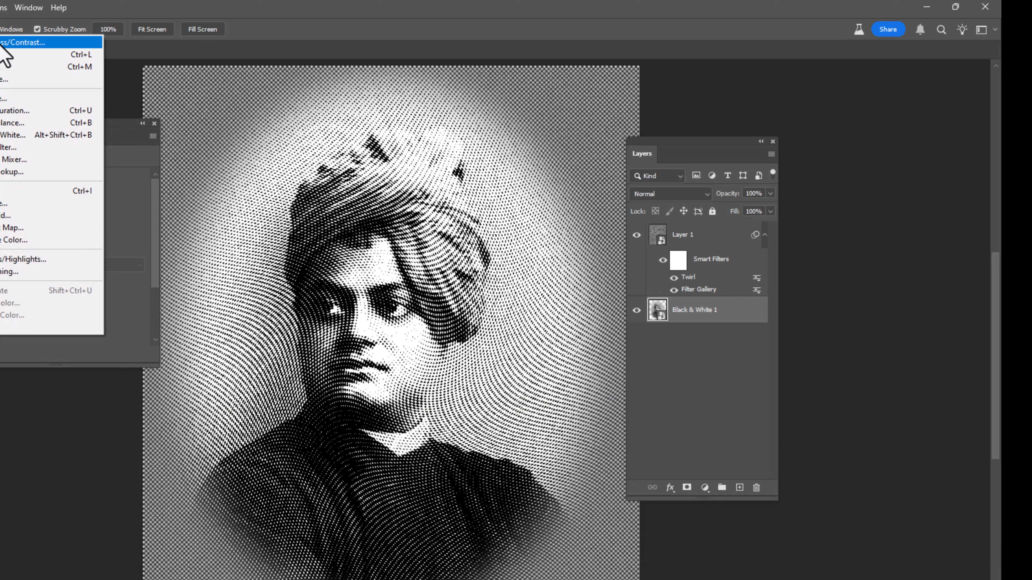
click(25, 260)
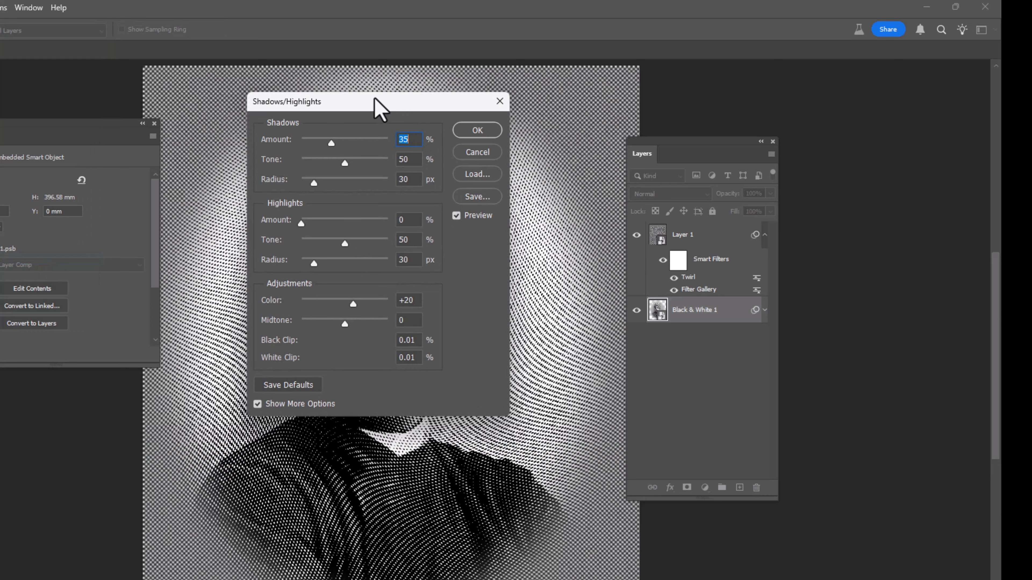
drag(380, 110, 606, 113)
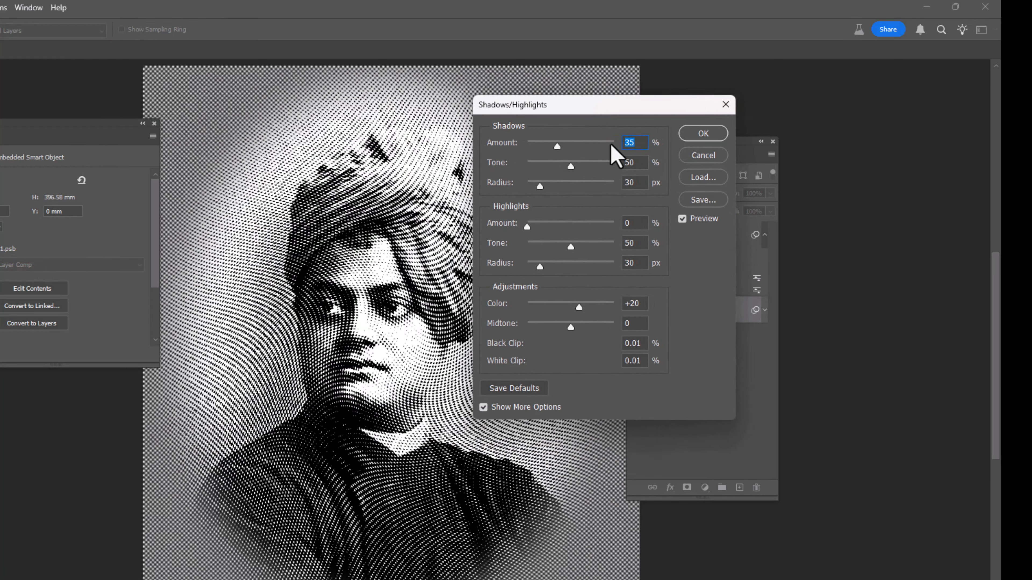
mouse_move(557, 148)
mouse_down()
mouse_move(542, 153)
mouse_move(563, 151)
mouse_up()
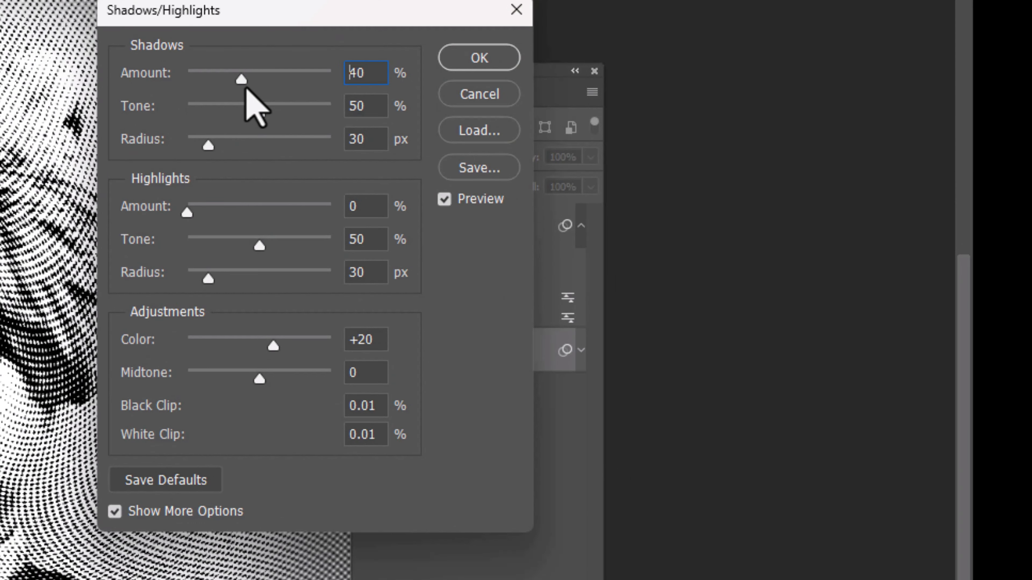
drag(245, 87, 272, 126)
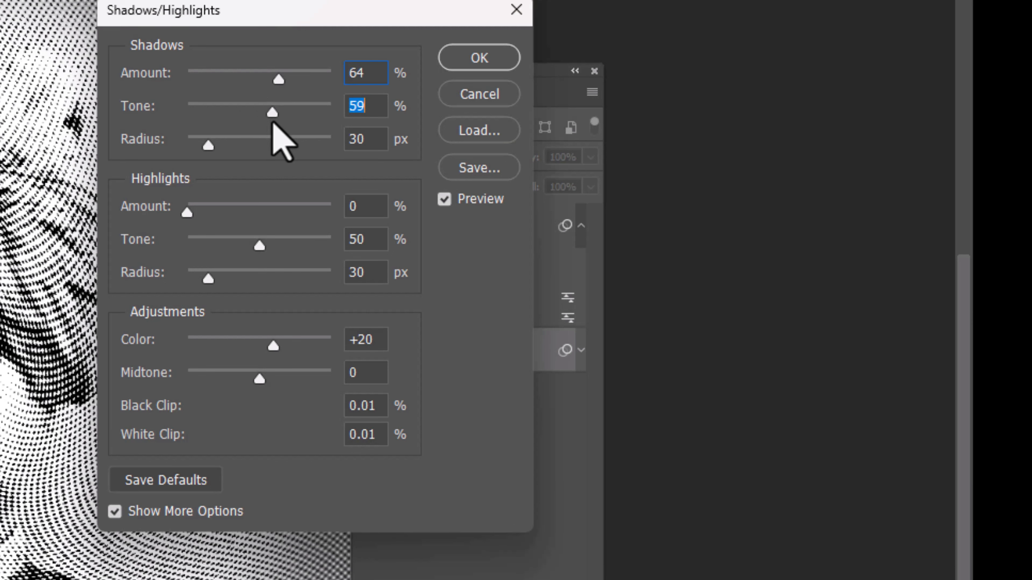
drag(208, 145, 251, 151)
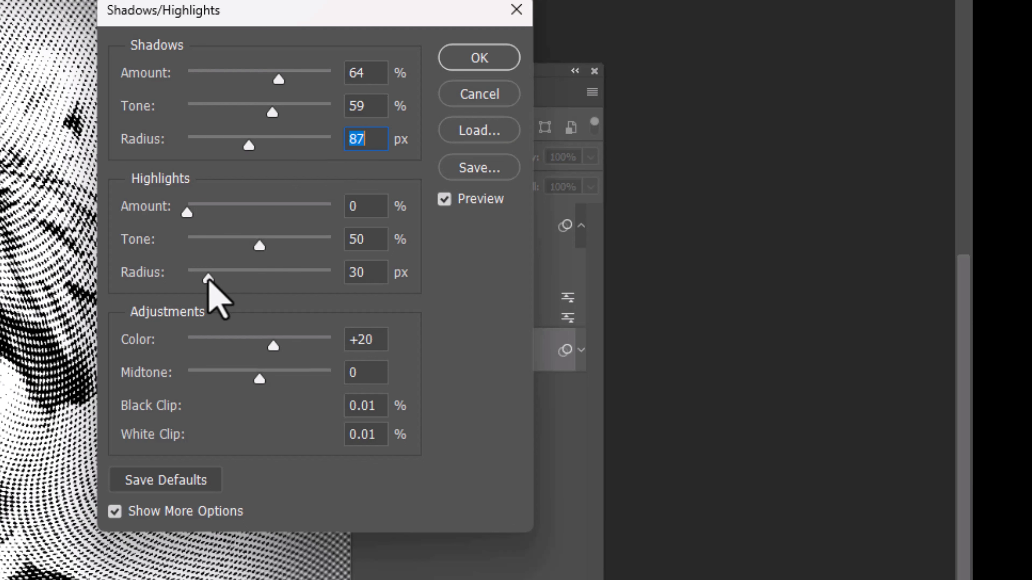
drag(247, 145, 221, 148)
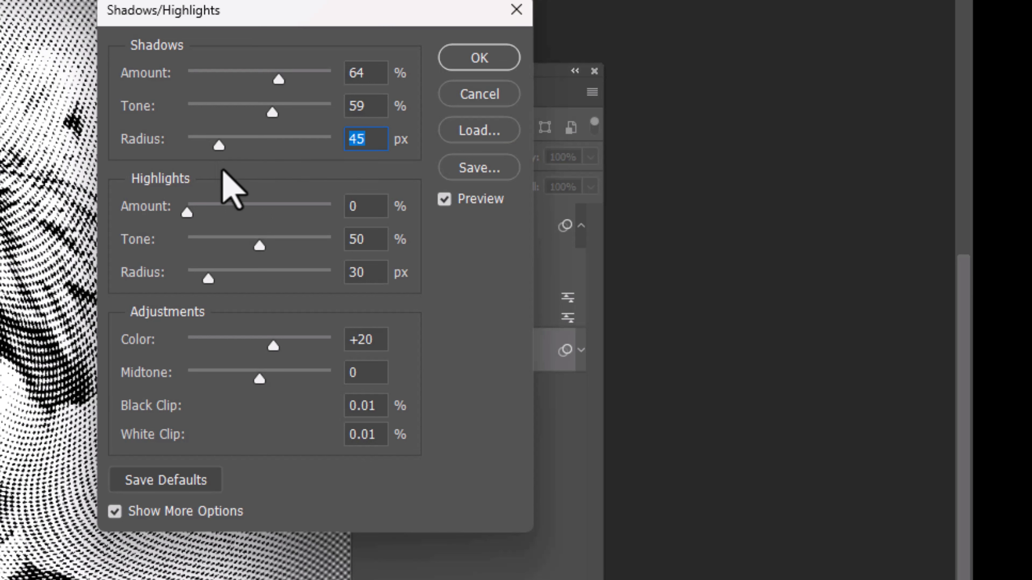
click(479, 66)
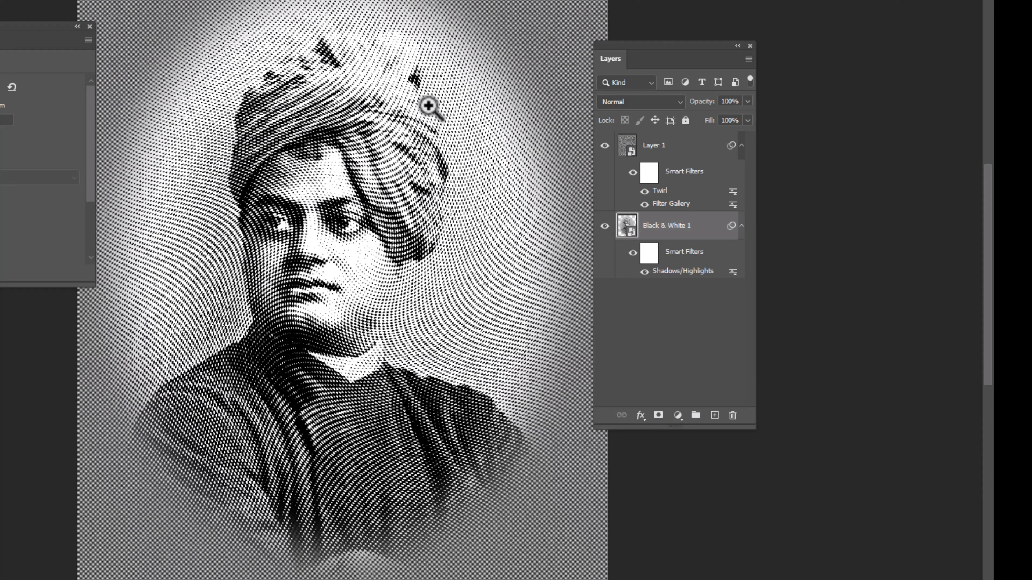
- Add a Solid Color fill layer directly above Layer 1
click(687, 145)
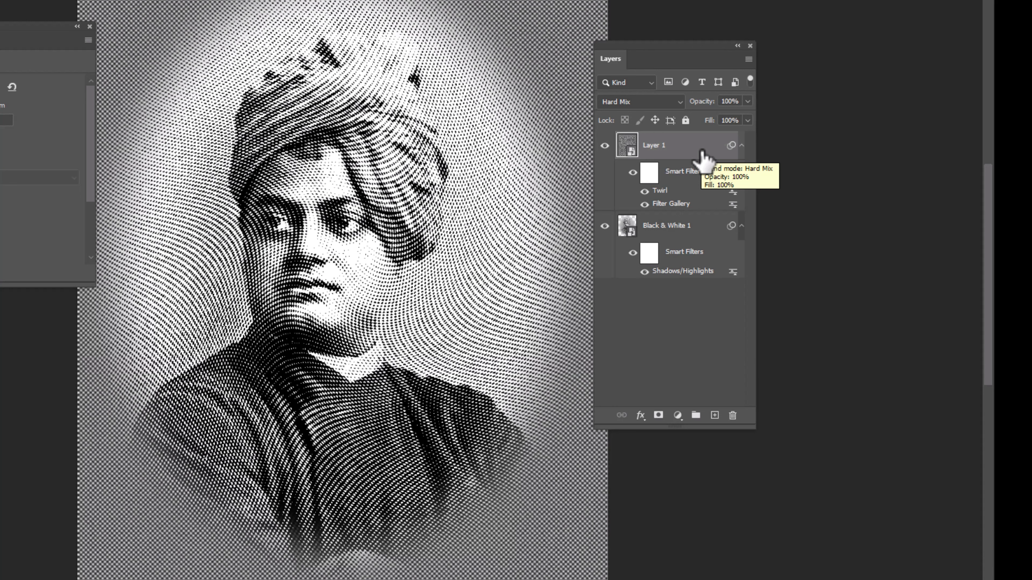
click(677, 415)
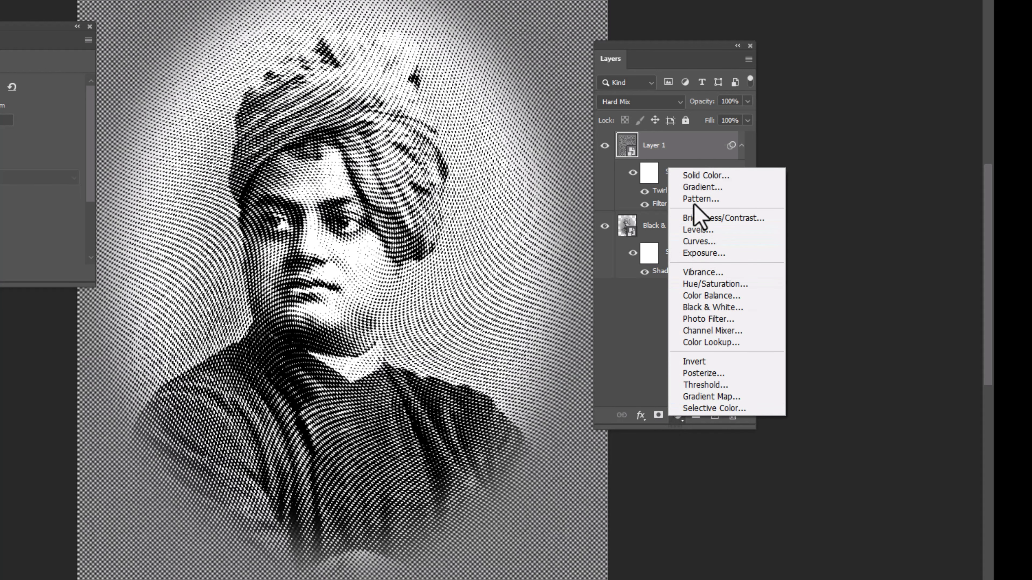
click(704, 176)
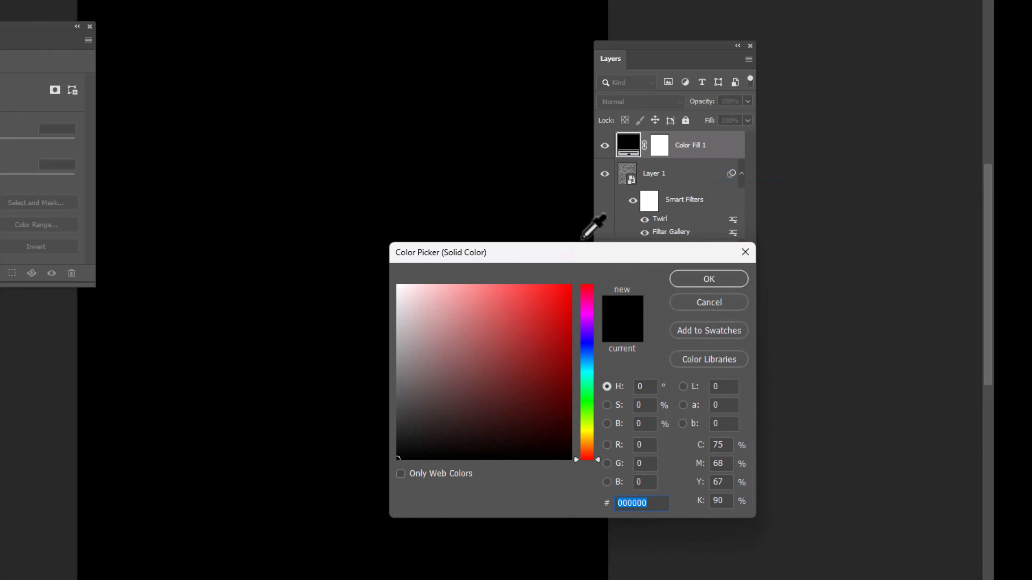
drag(570, 258, 533, 116)
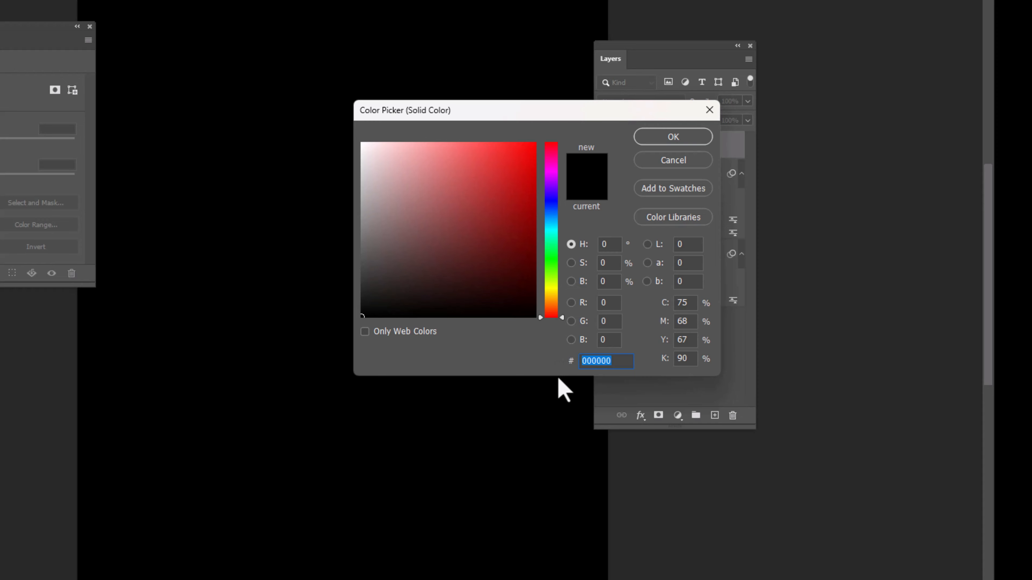
- Try out green, purple, yellow, orange and red hues for the solid color fill
click(551, 260)
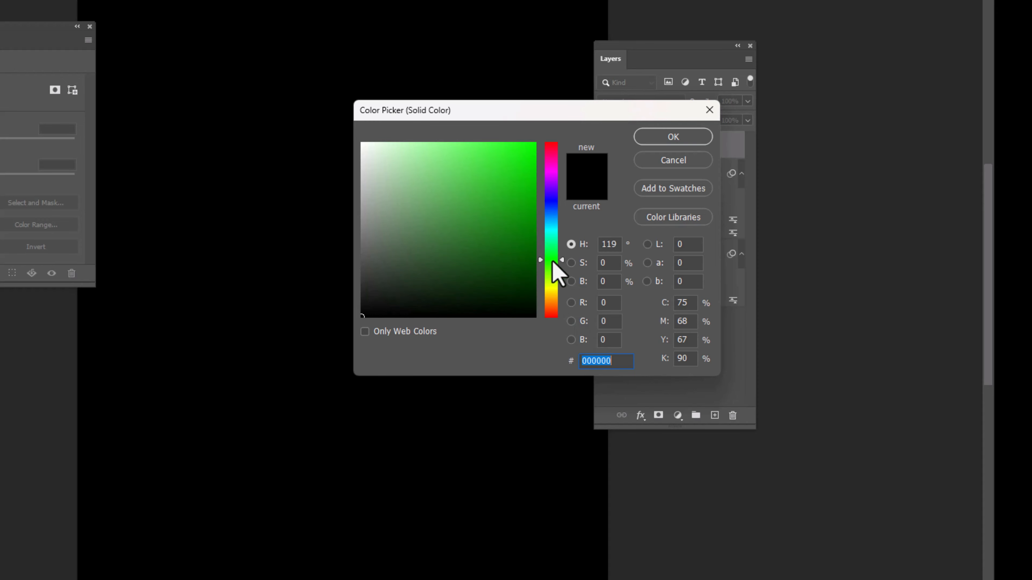
click(514, 256)
click(520, 231)
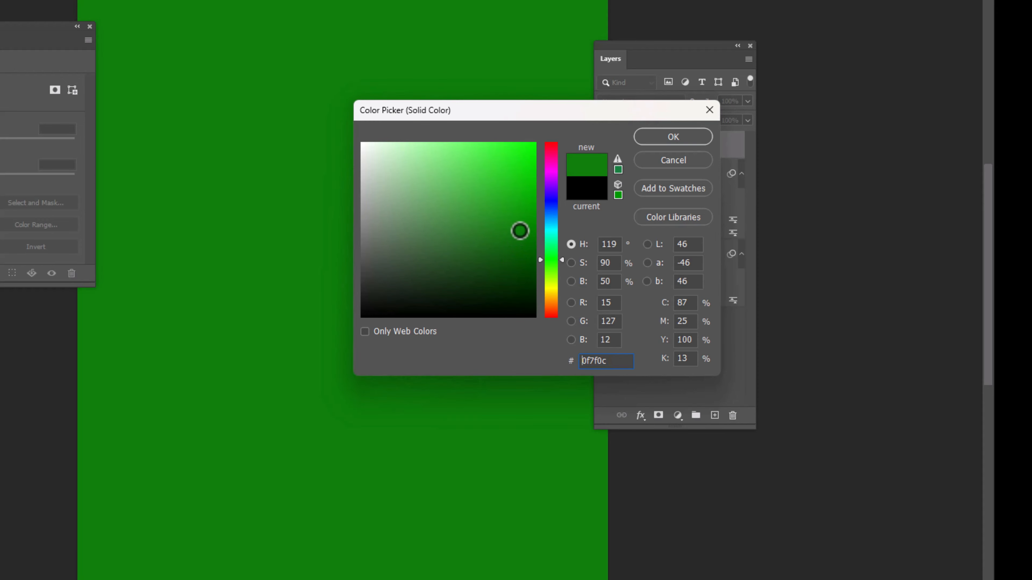
click(524, 263)
click(551, 180)
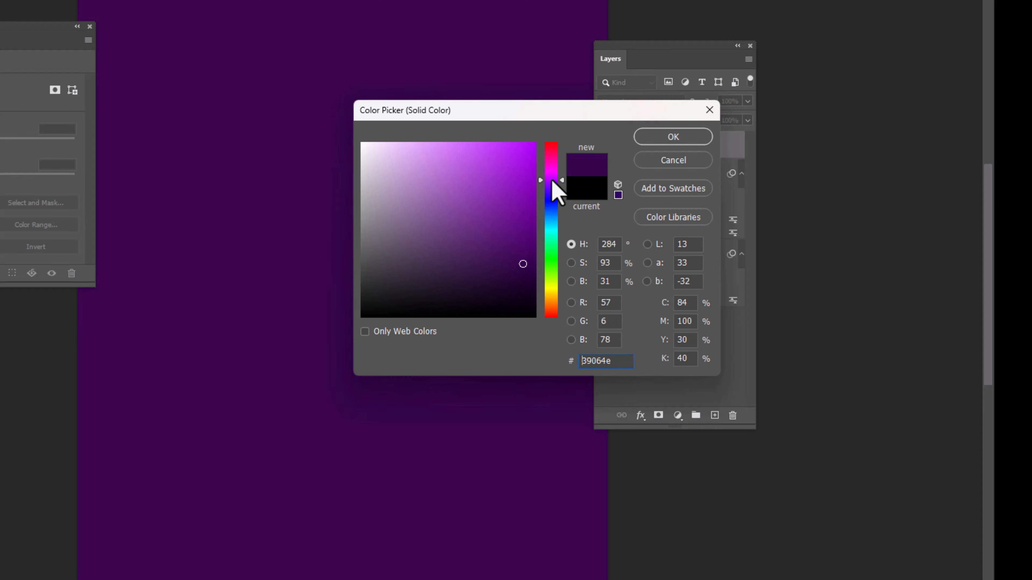
click(552, 180)
click(551, 293)
mouse_move(527, 178)
mouse_down()
mouse_move(527, 157)
mouse_move(526, 204)
mouse_move(535, 154)
mouse_up()
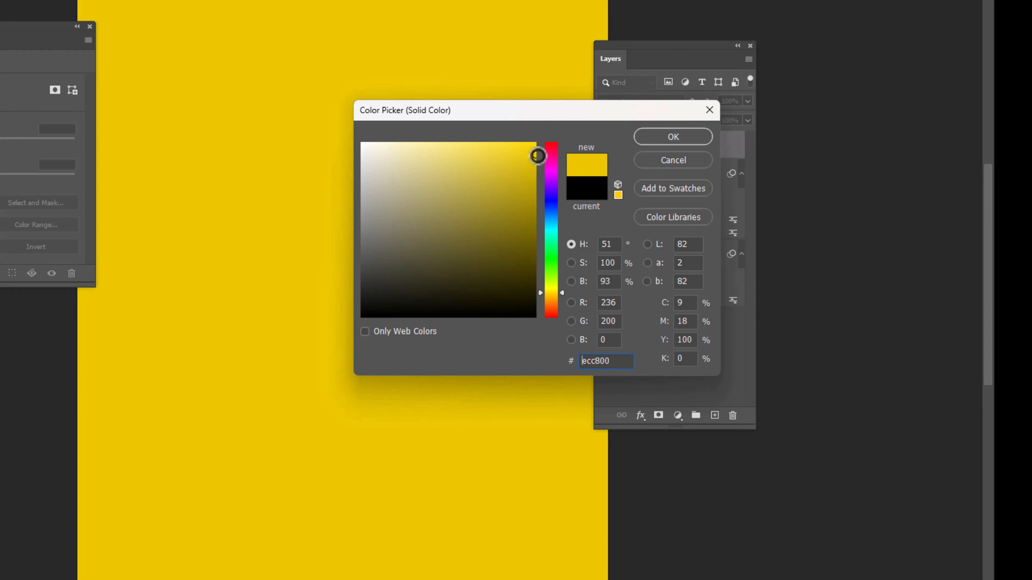
click(563, 299)
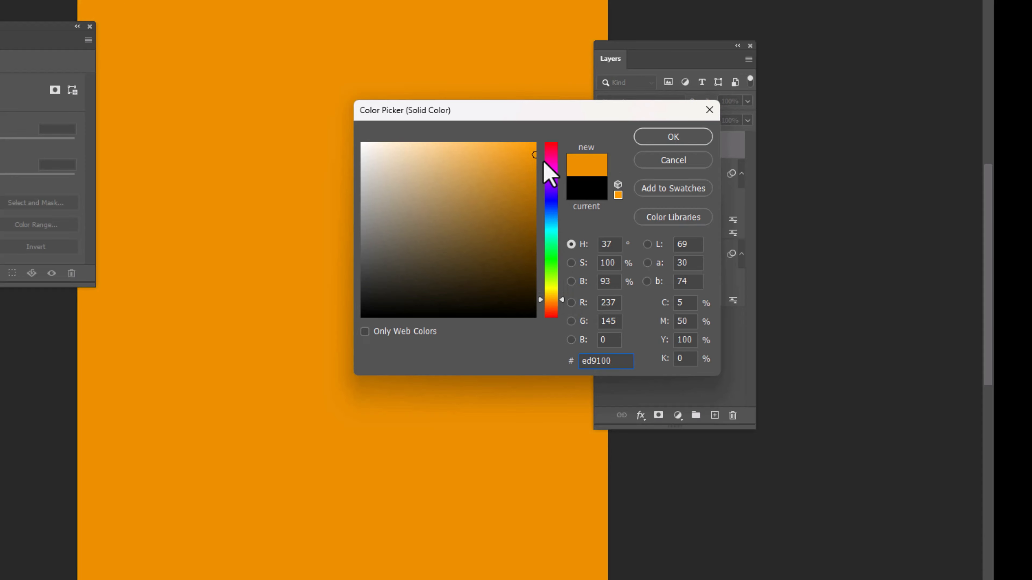
click(545, 150)
- Set the solid fill color to orange e3850b and change the Color Fill 1 layer's blend mode to Screen
drag(534, 154, 528, 162)
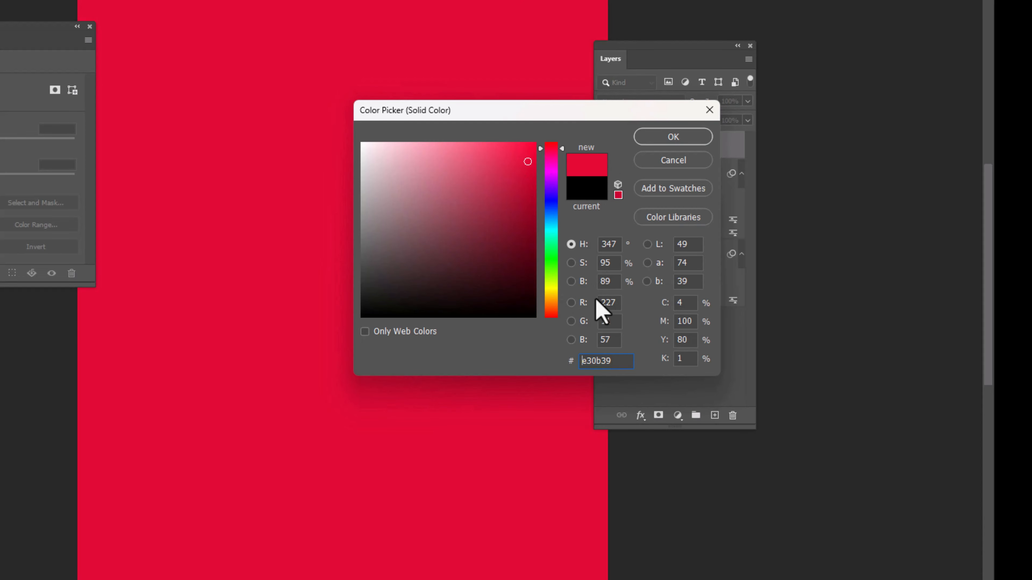
click(557, 302)
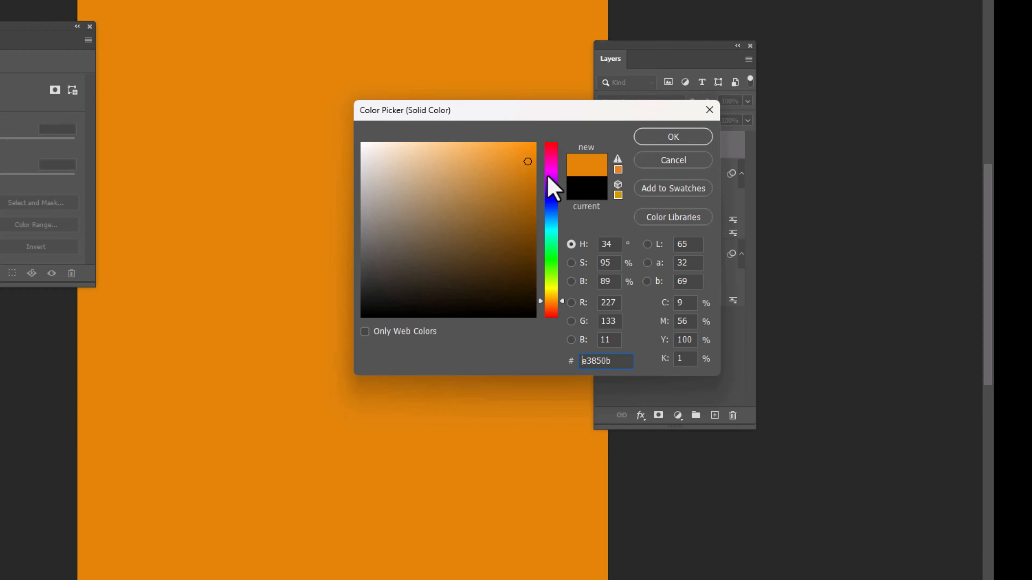
drag(622, 363, 525, 378)
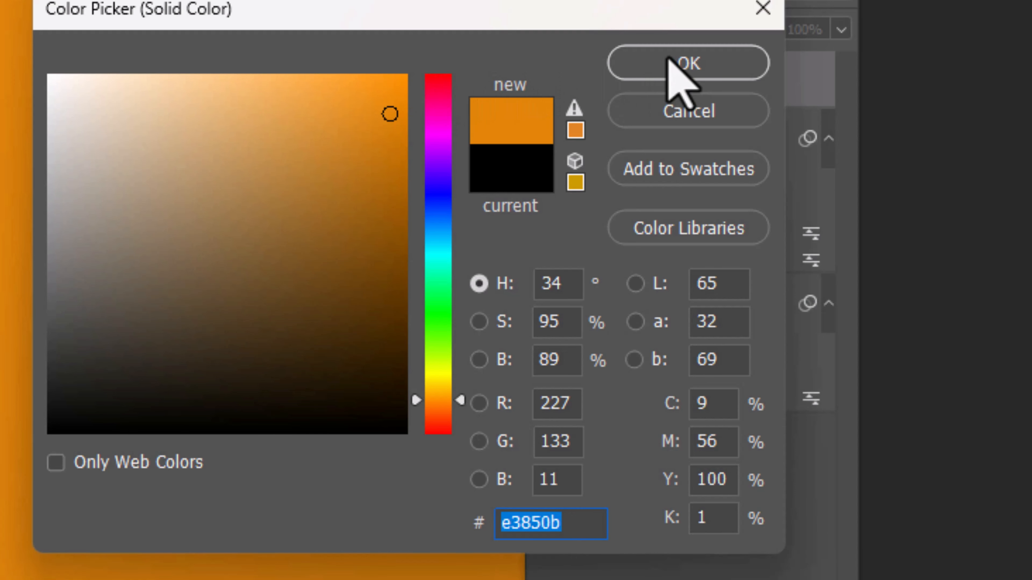
click(675, 62)
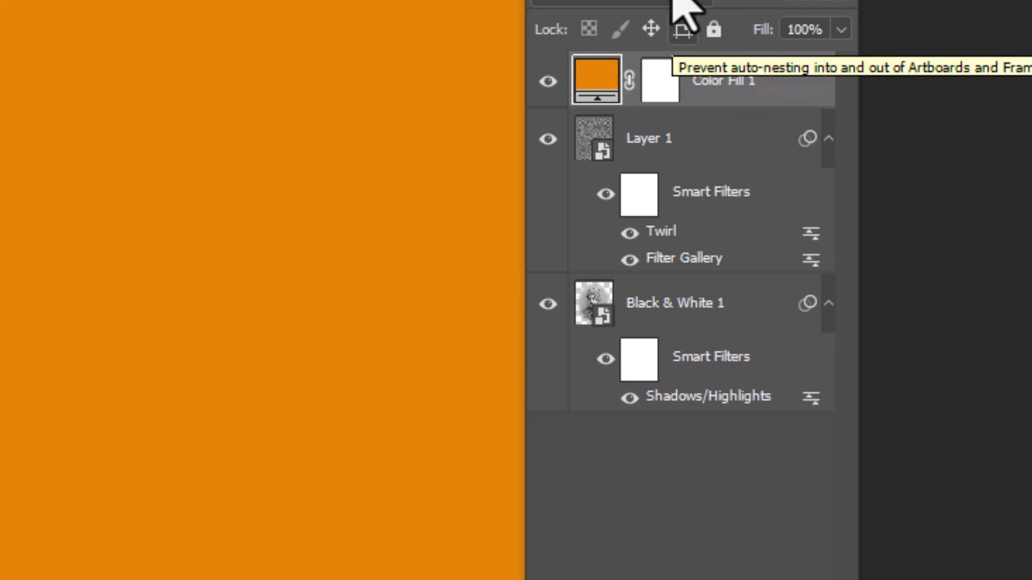
click(722, 185)
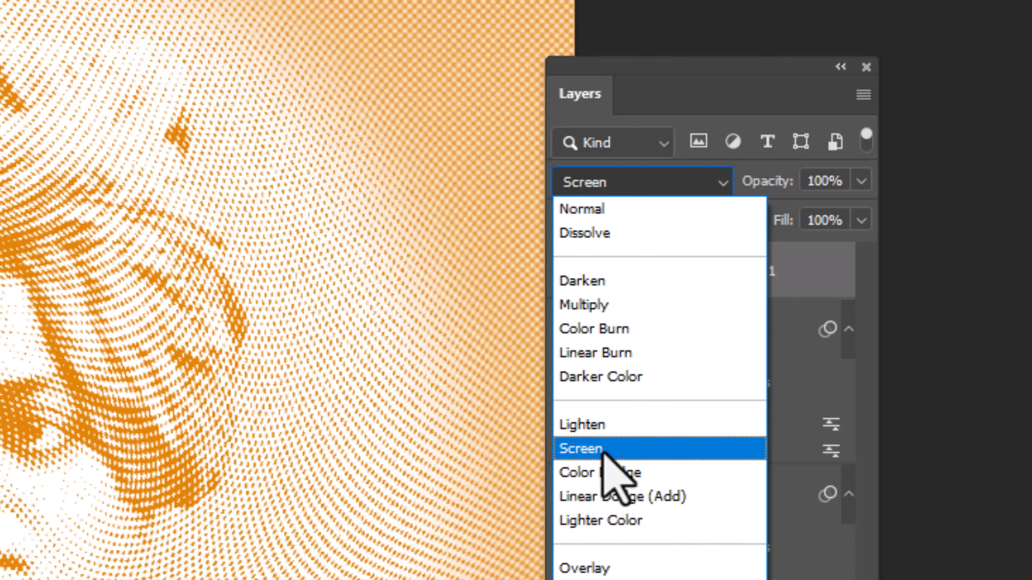
click(603, 451)
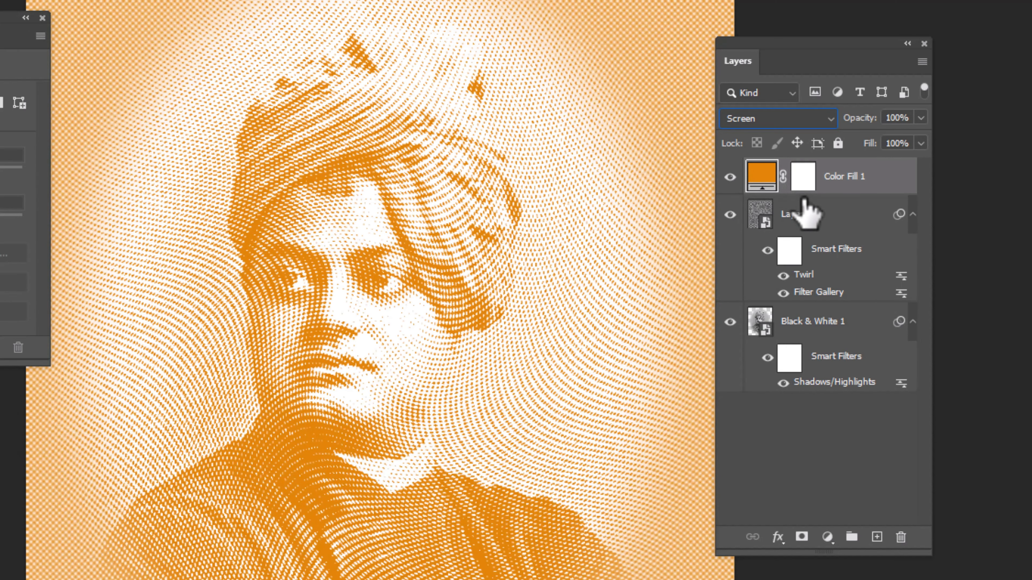
click(813, 326)
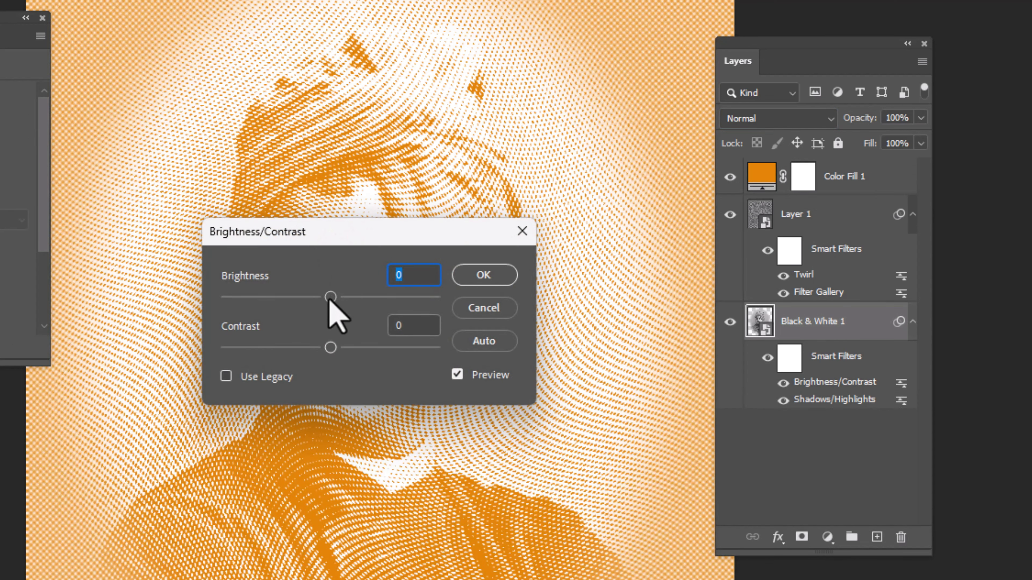
mouse_move(331, 303)
mouse_down()
mouse_move(311, 306)
mouse_move(345, 306)
mouse_move(328, 307)
mouse_up()
click(467, 310)
click(845, 175)
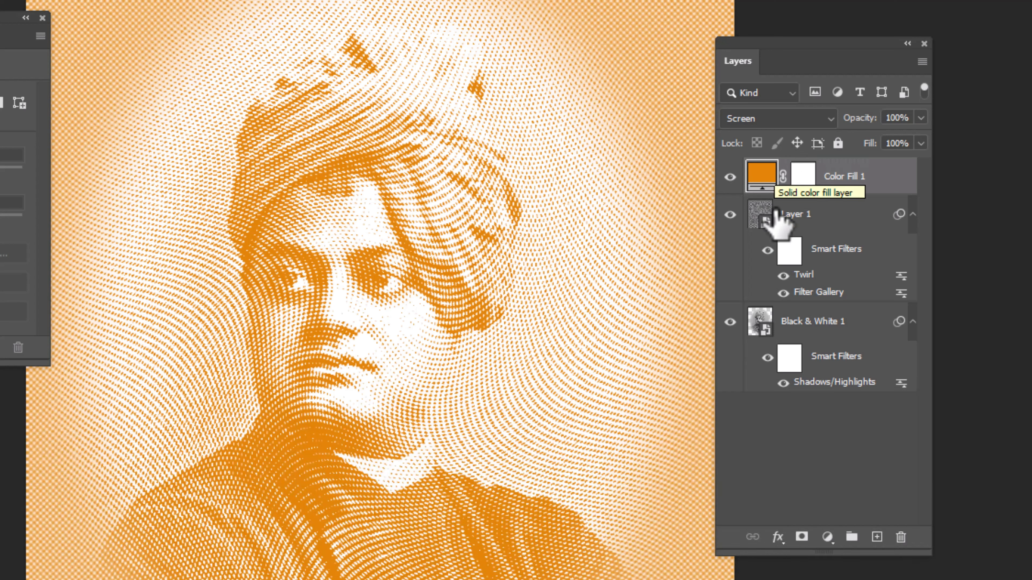
click(839, 254)
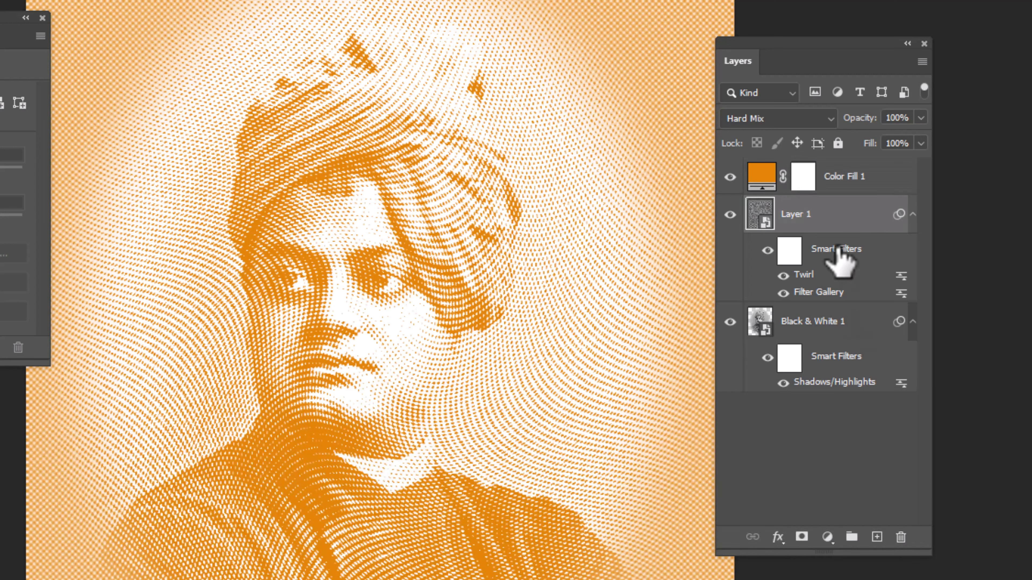